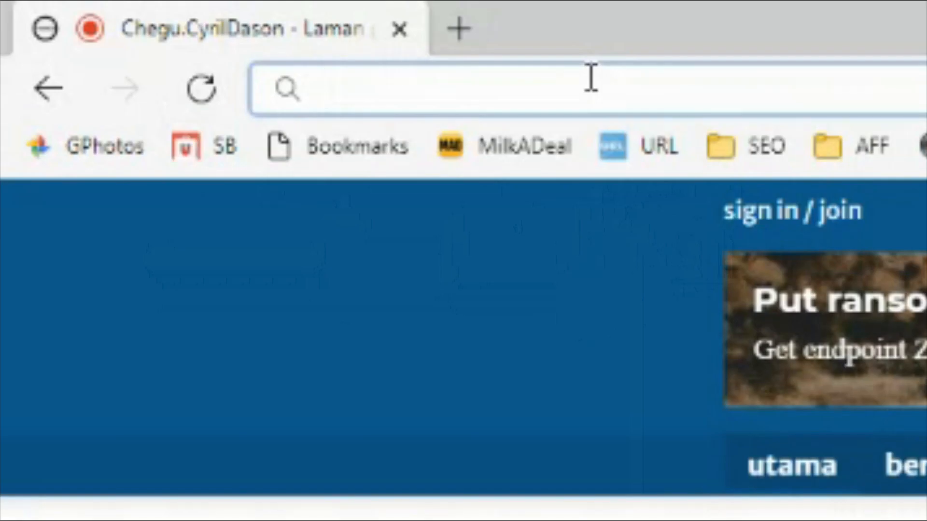
Open classroom.google.com and choose a different Google account for entering Google Classroom
text(classroom)
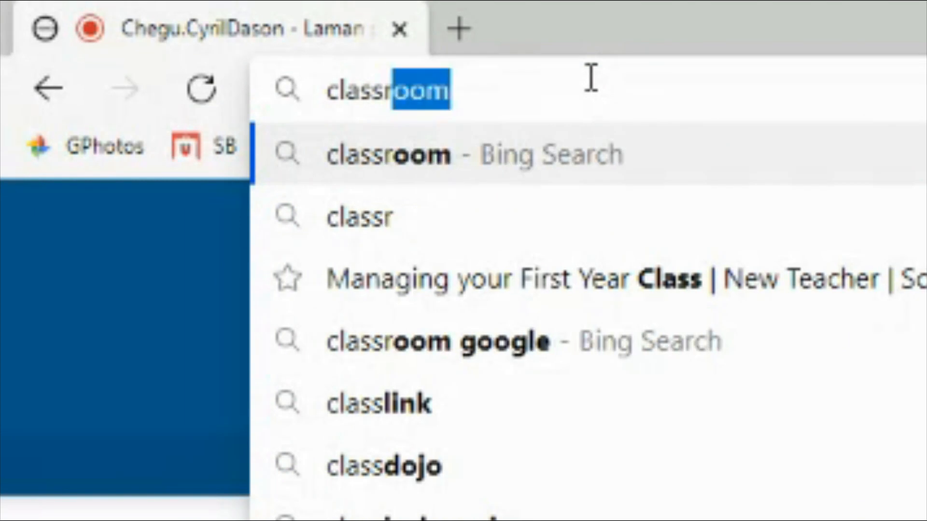
text(.google.com)
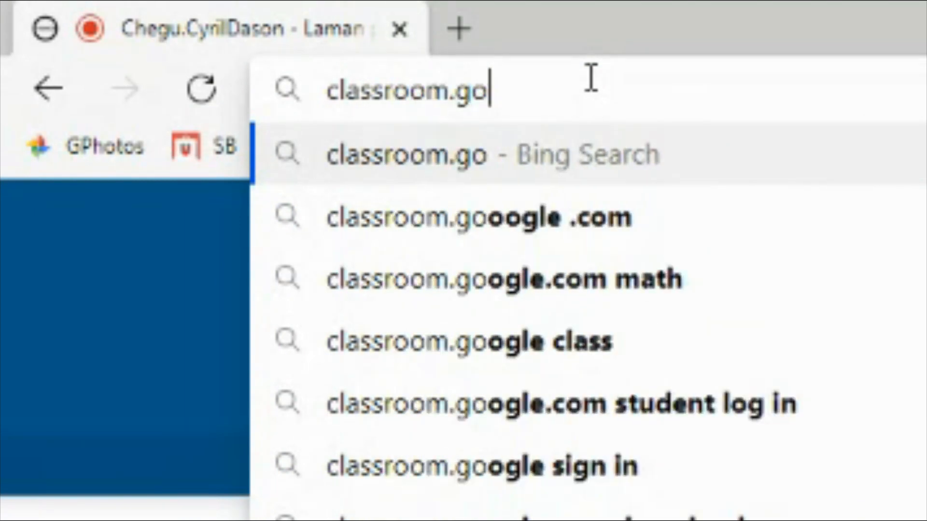
key(Return)
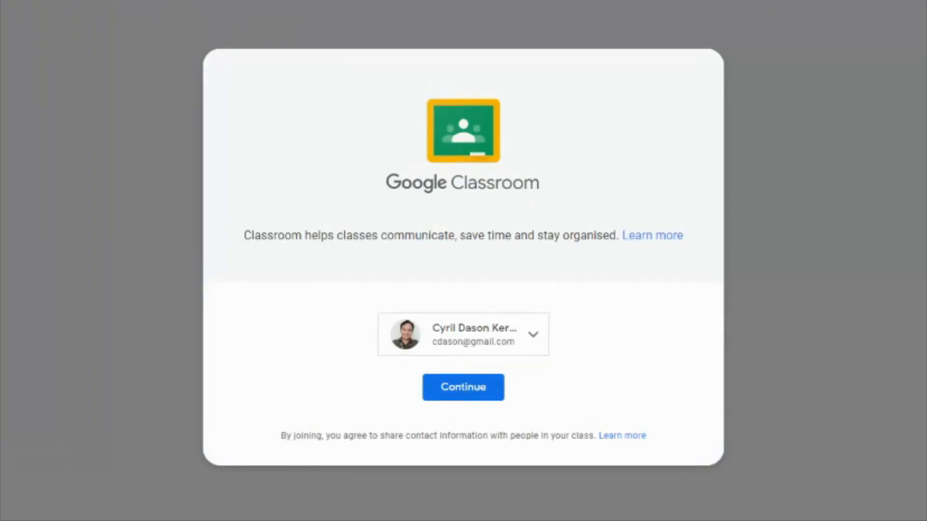
click(534, 341)
click(424, 245)
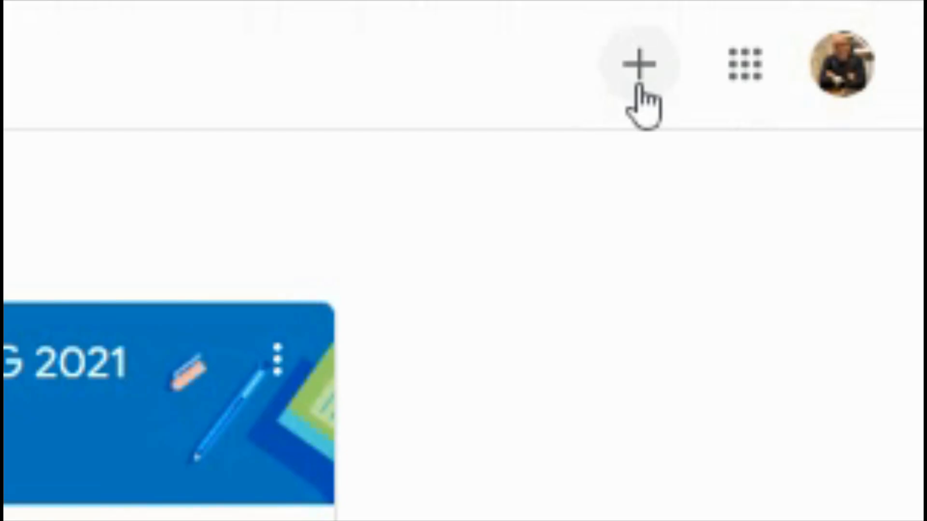
Create a class named "Kelas BM" with the teacher's name as its section
click(638, 86)
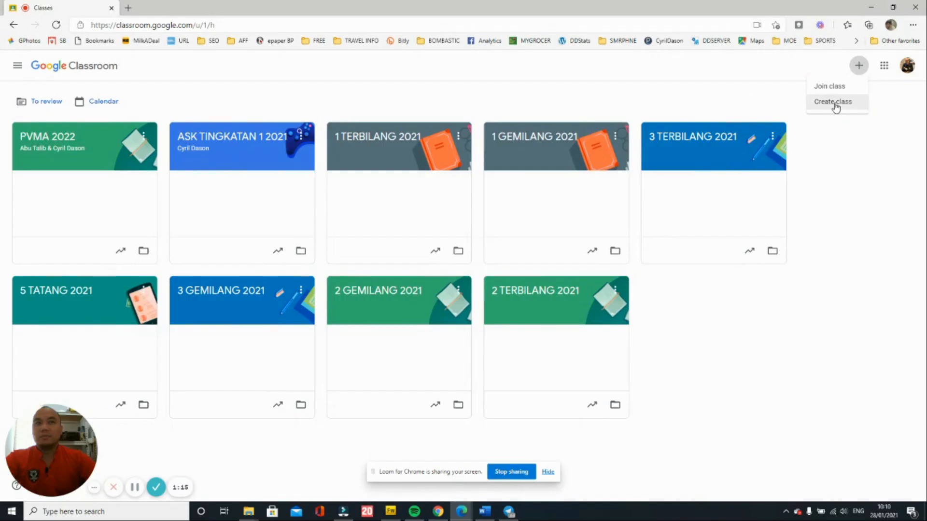
click(541, 224)
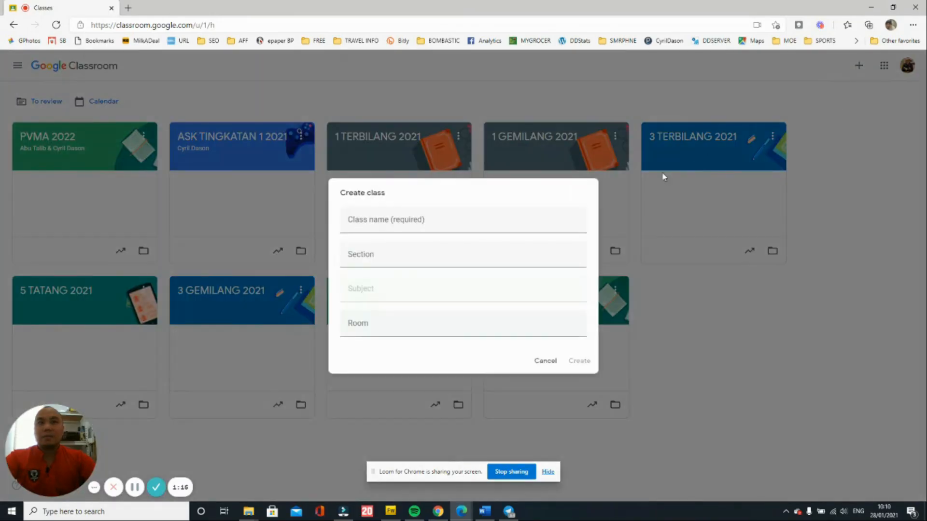
click(582, 226)
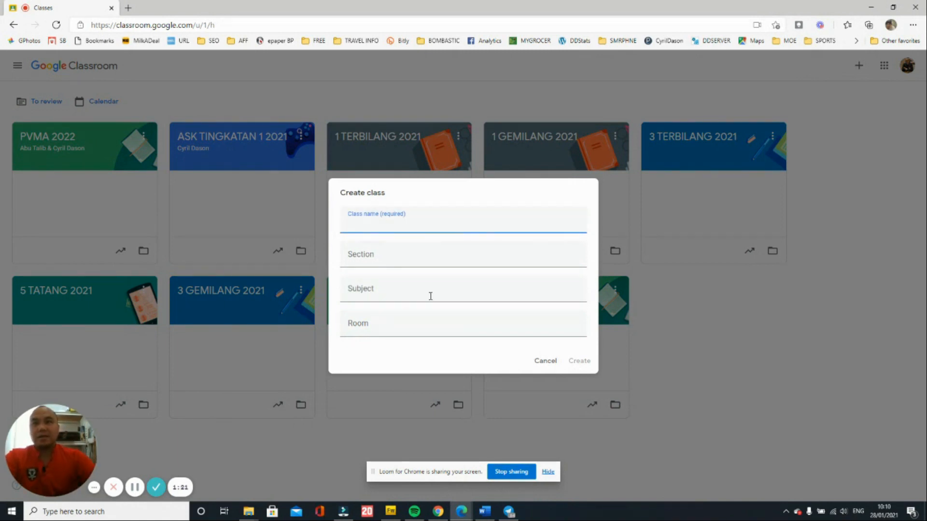
text(Kelas BM)
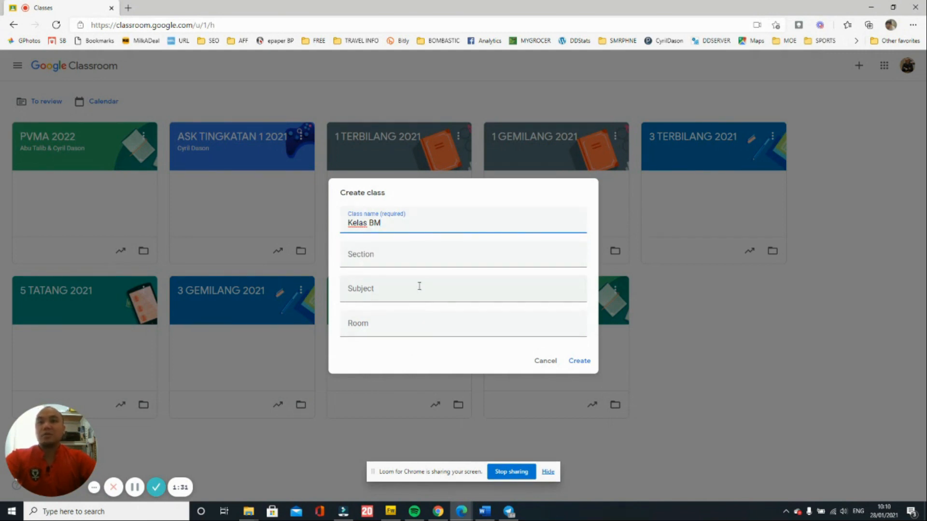
click(427, 260)
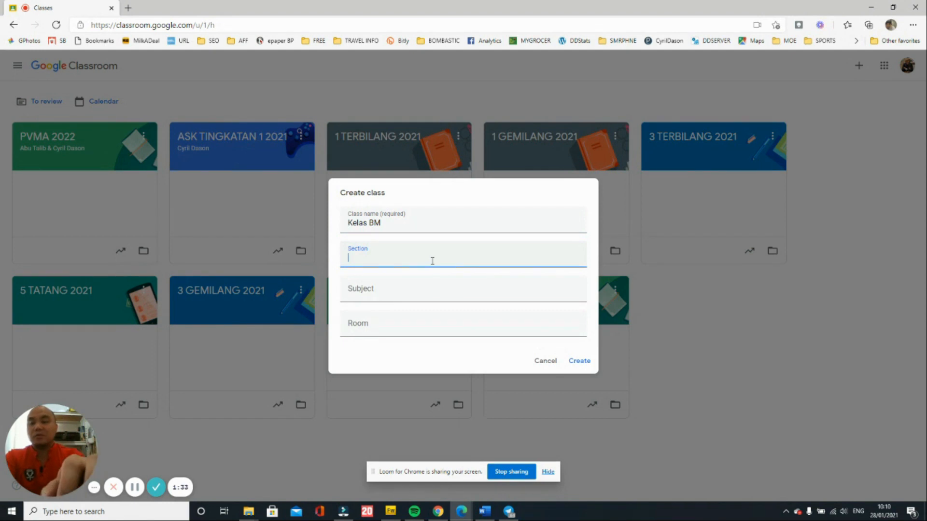
text(Cyril Dason)
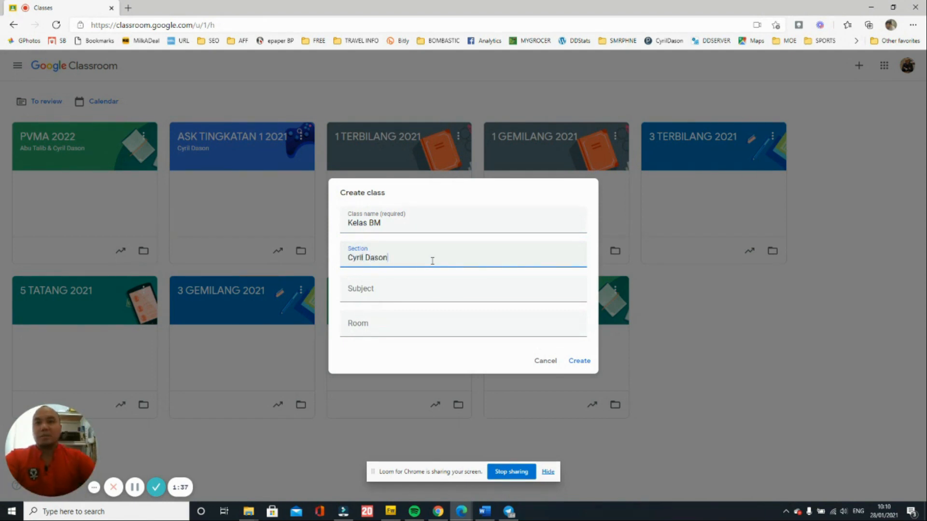
click(586, 360)
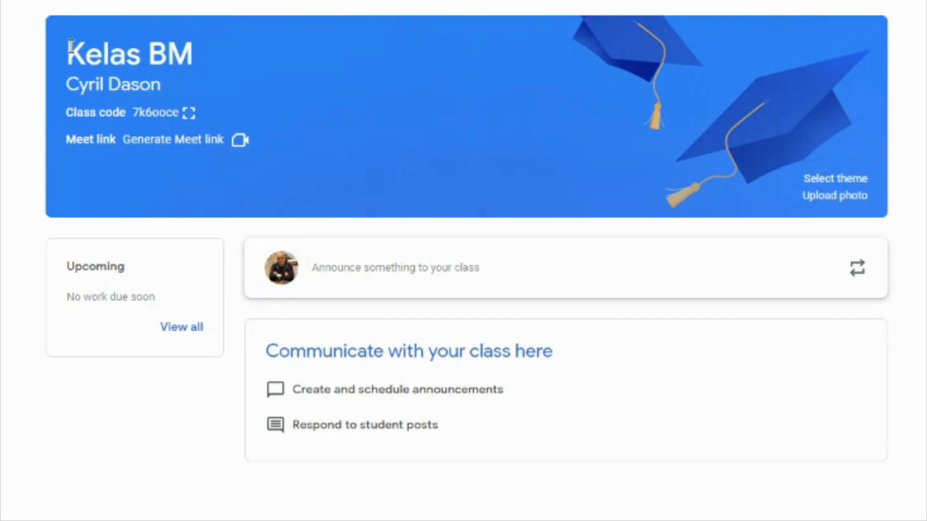
Display the Kelas BM class code enlarged, copy the class invite link and close the code display
drag(65, 89, 185, 91)
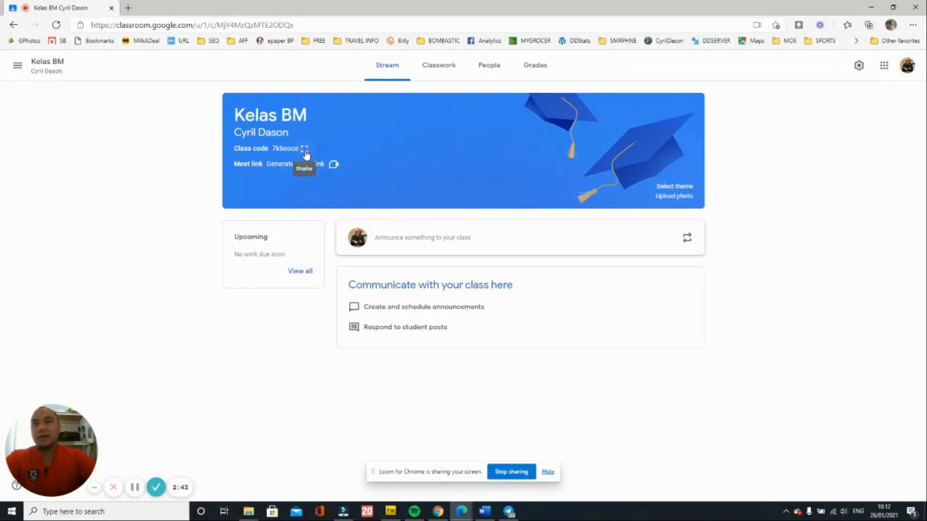
click(304, 150)
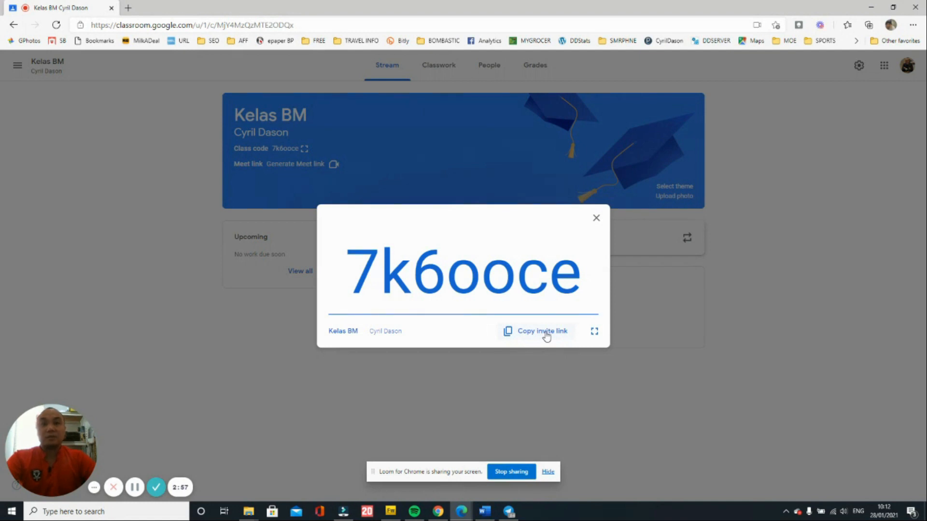
click(546, 337)
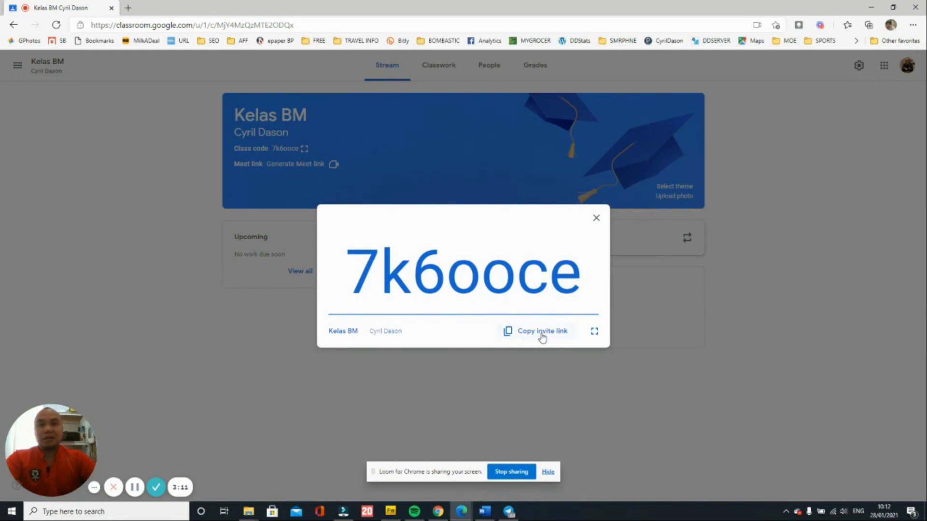
click(597, 220)
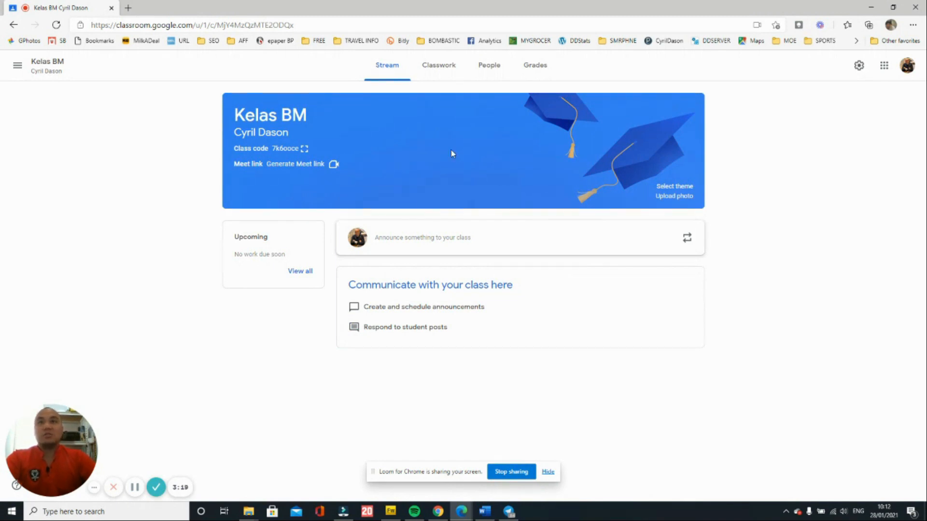
Examine the People, Classwork and Grades pages of Kelas BM, including the options for creating classwork, and return to the Stream
click(486, 73)
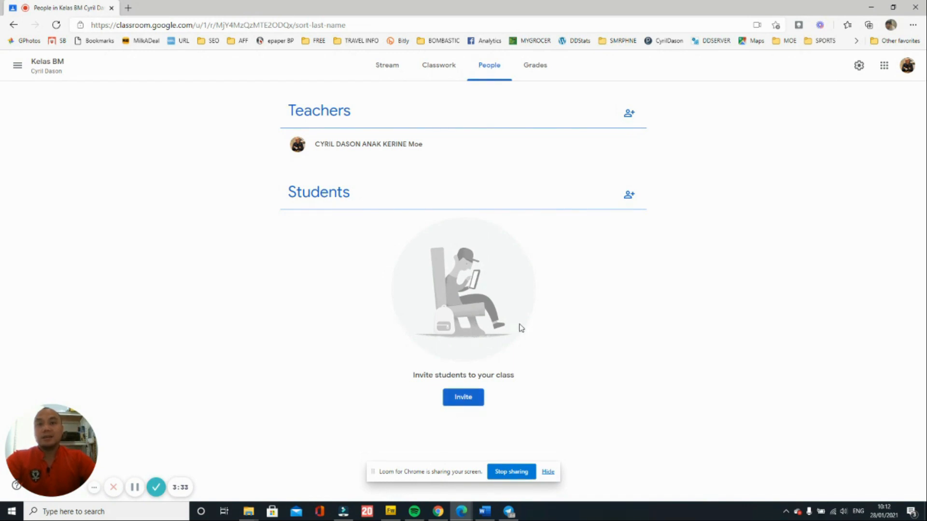
click(395, 67)
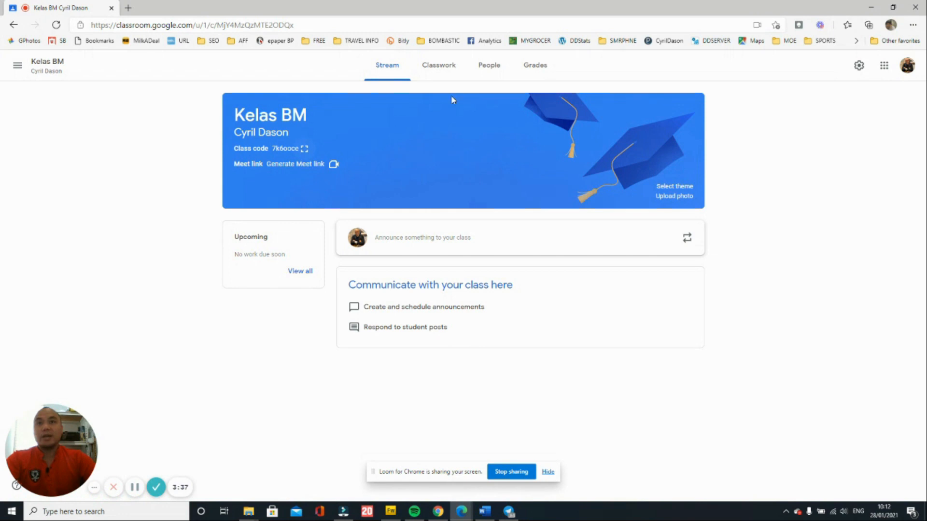
click(487, 73)
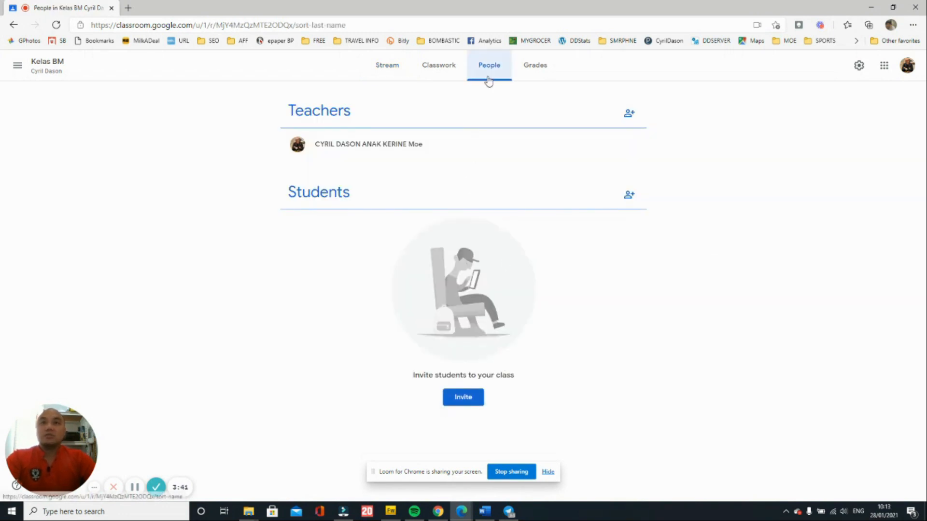
click(454, 73)
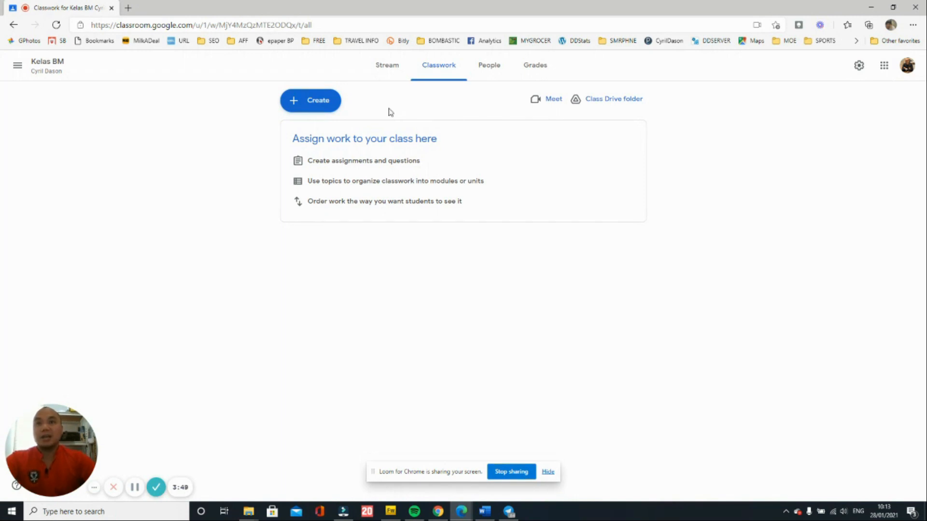
click(387, 66)
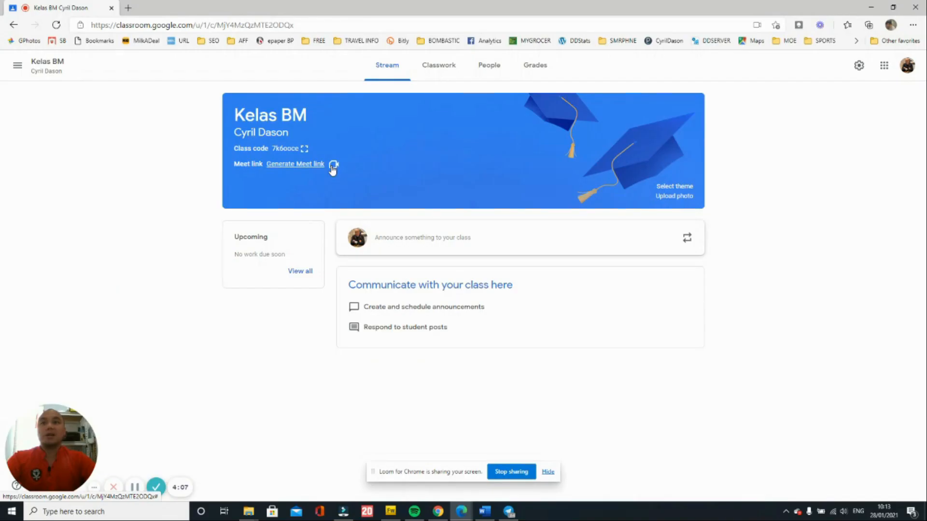
click(427, 66)
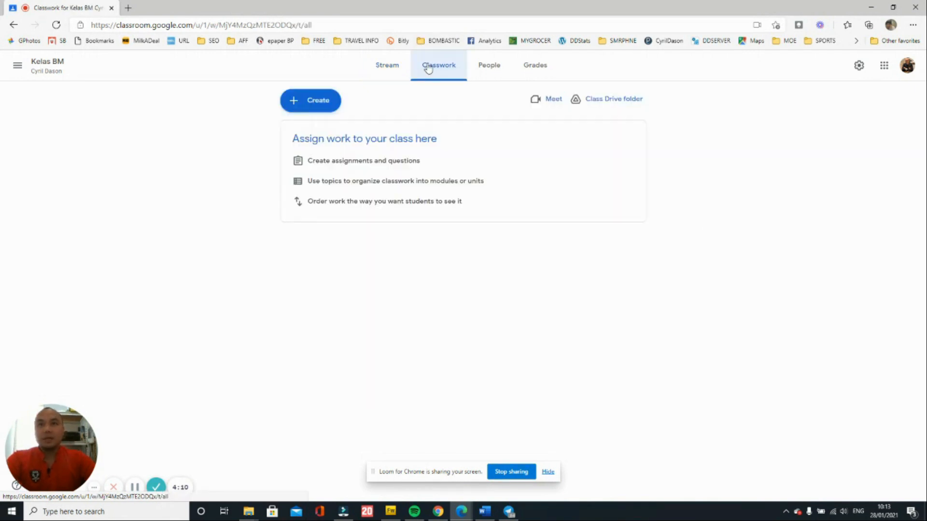
click(325, 105)
click(381, 107)
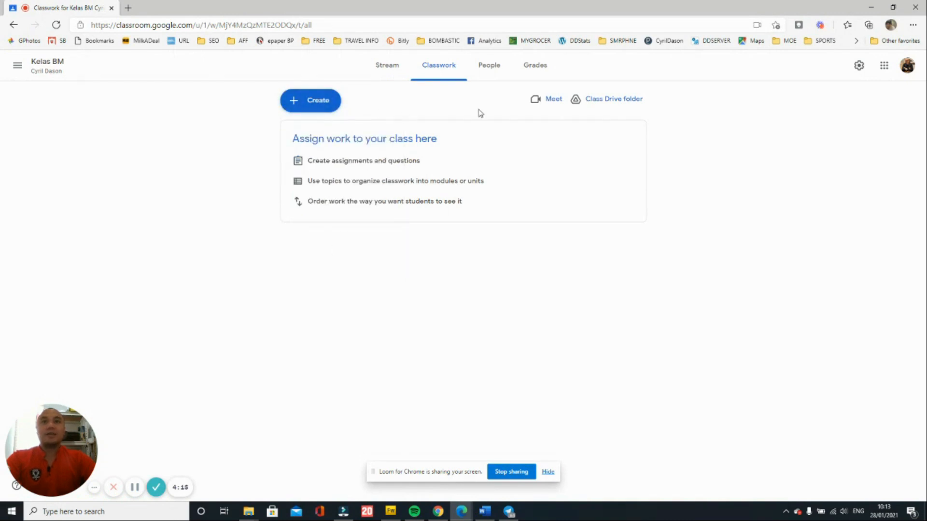
click(494, 67)
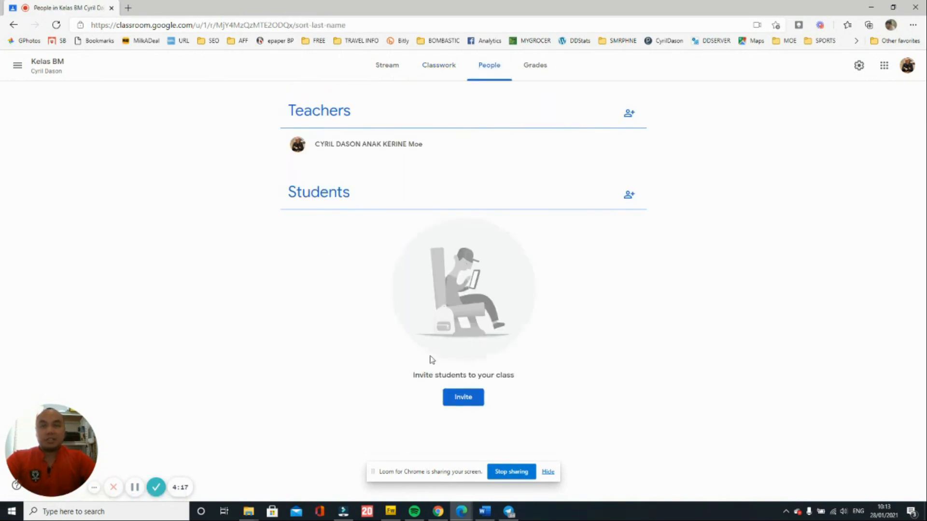
click(547, 76)
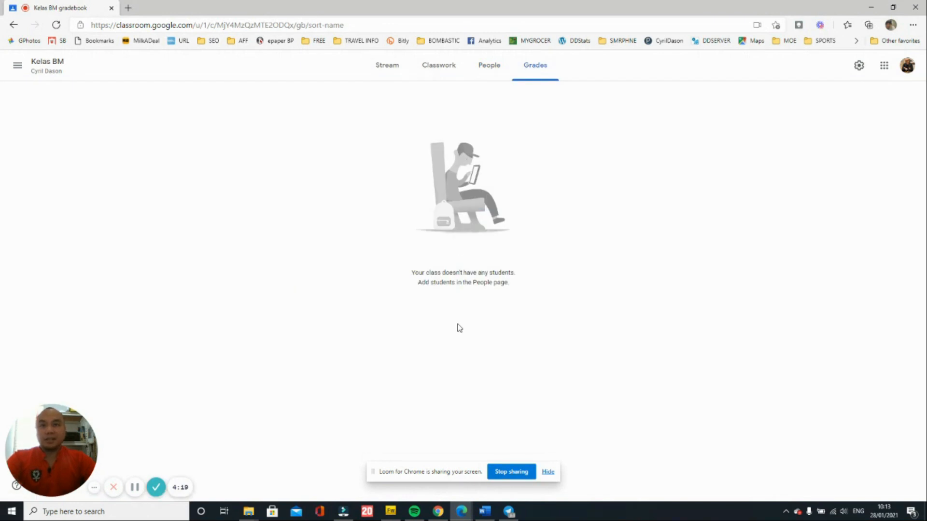
click(400, 71)
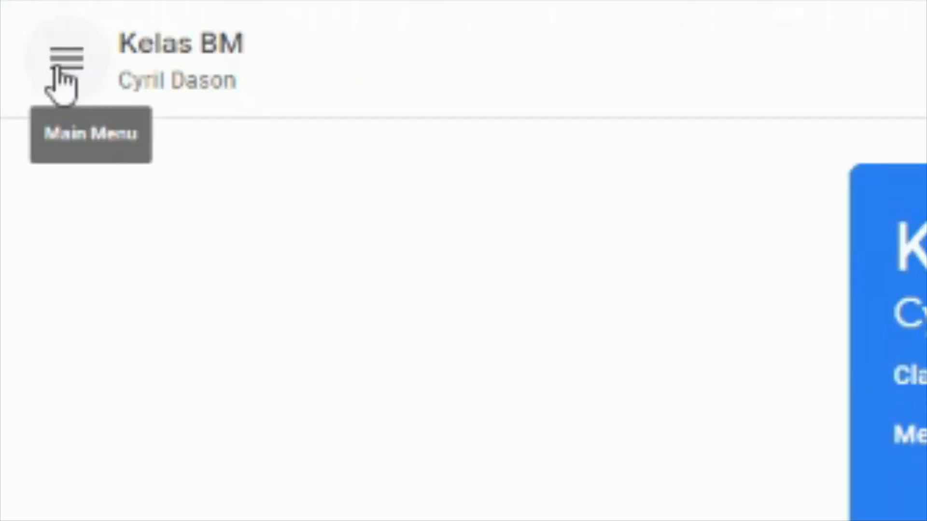
Return from Kelas BM to the overview of all classes
click(16, 69)
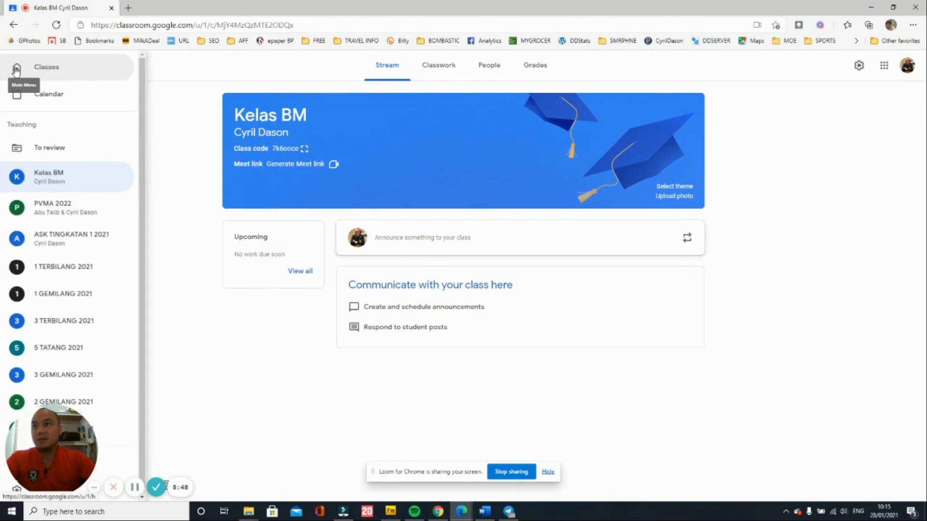
click(47, 72)
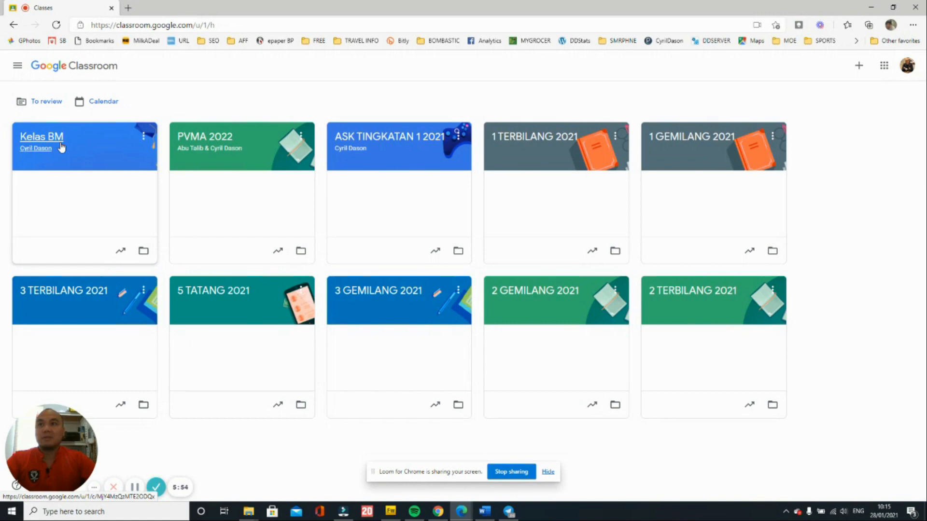
Start archiving the Kelas BM class and cancel the request
click(143, 138)
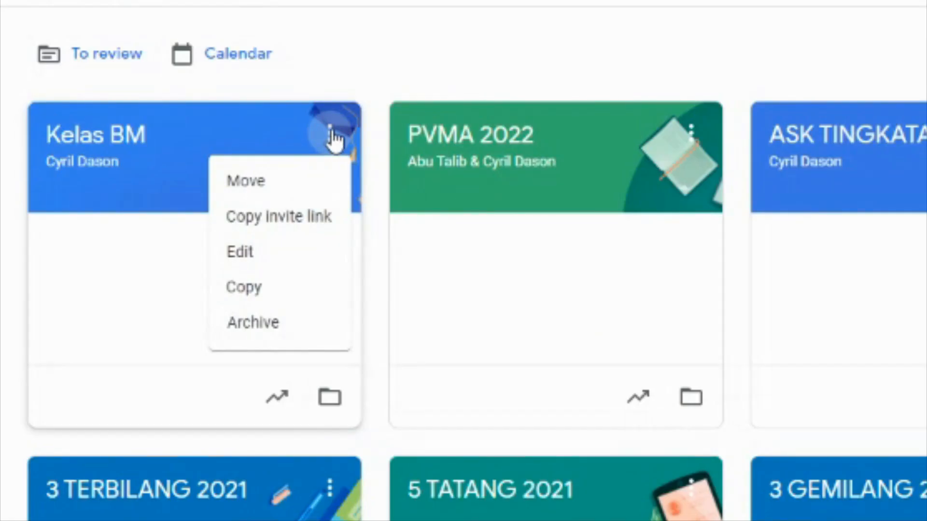
click(266, 336)
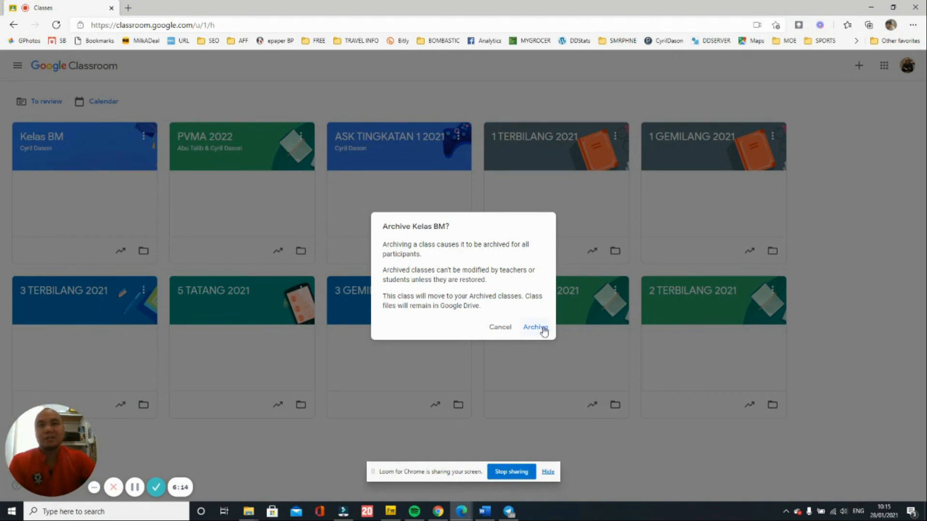
click(501, 327)
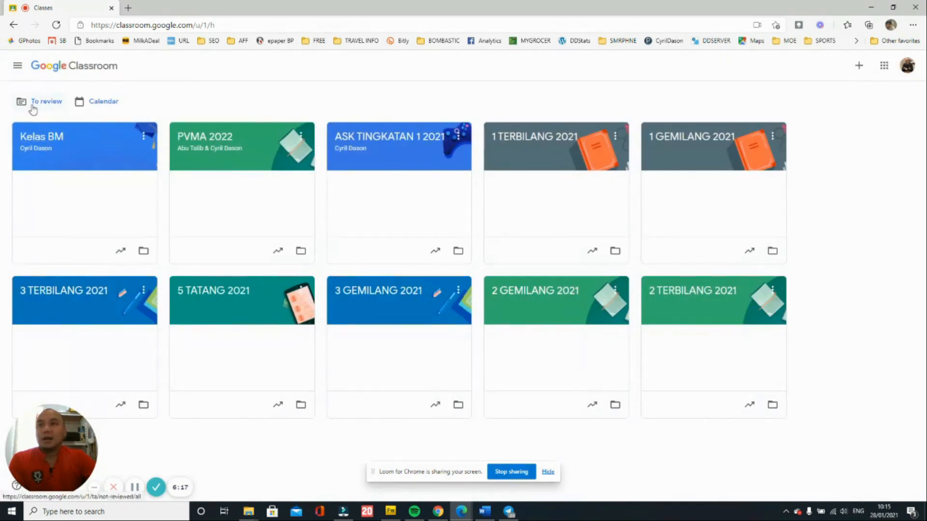
Open the class details of Kelas BM for editing and close them without saving
click(143, 136)
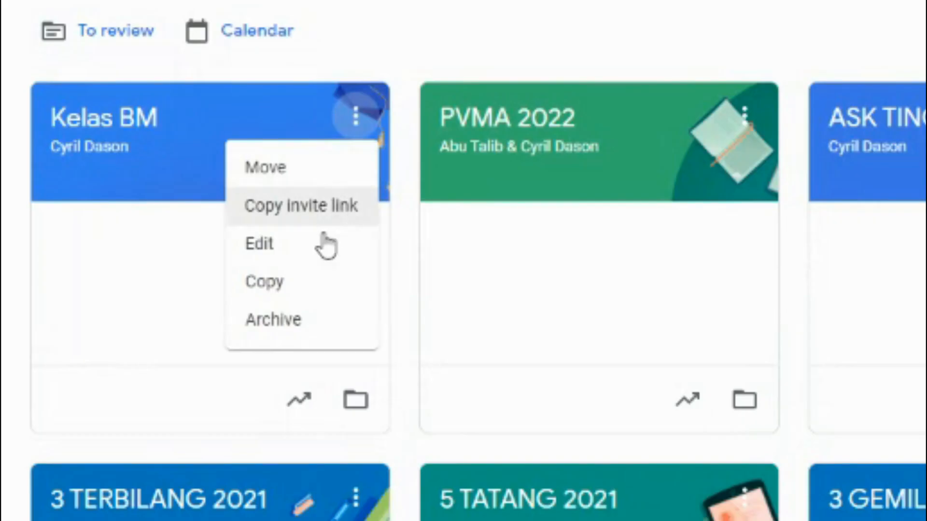
click(326, 246)
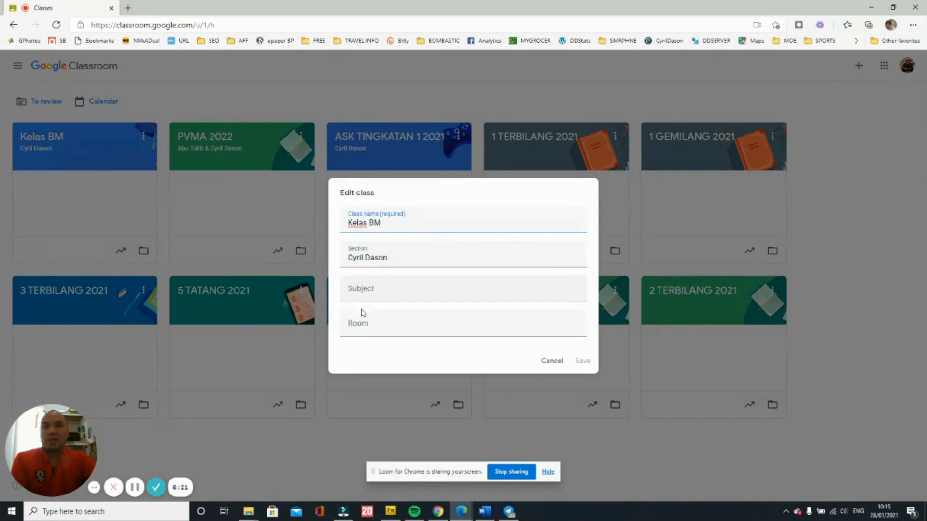
click(554, 362)
Open the choice of new positions for moving the Kelas BM class within the overview
click(145, 139)
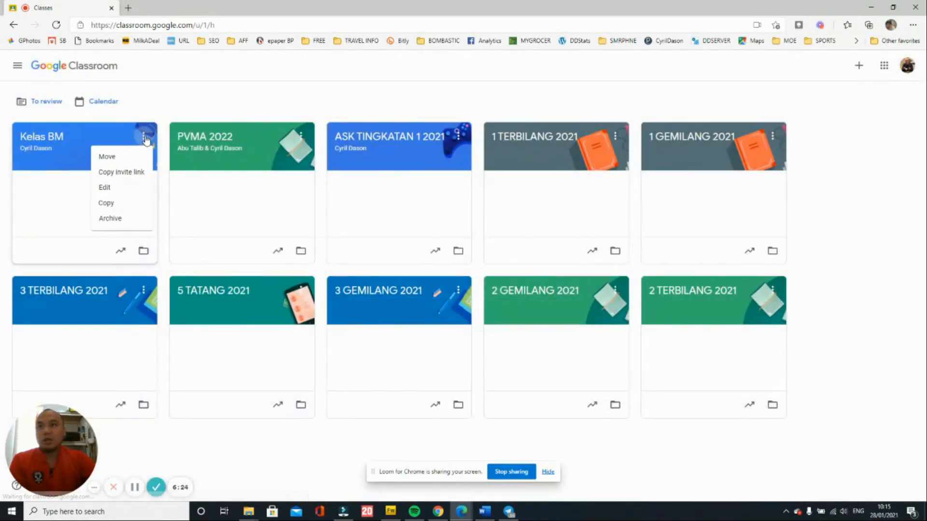
click(119, 161)
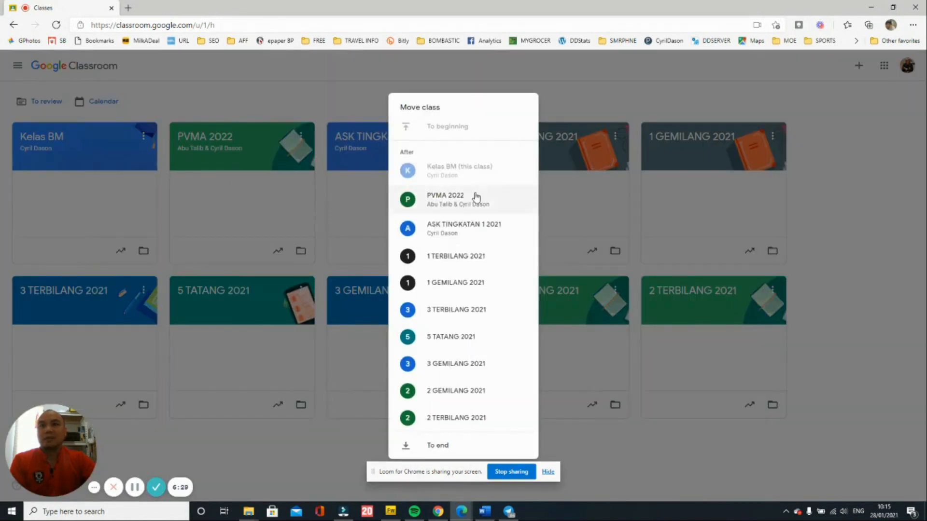